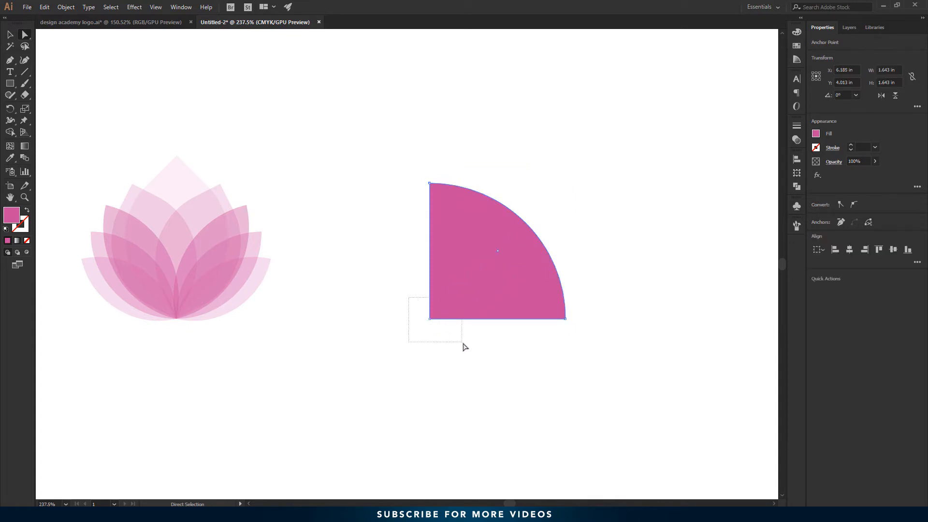
# Round the quarter circle's square corner fully to form a pointed petal, then expand the live shape into a path.
pyautogui.moveTo(434, 313); pyautogui.dragTo(587, 172)
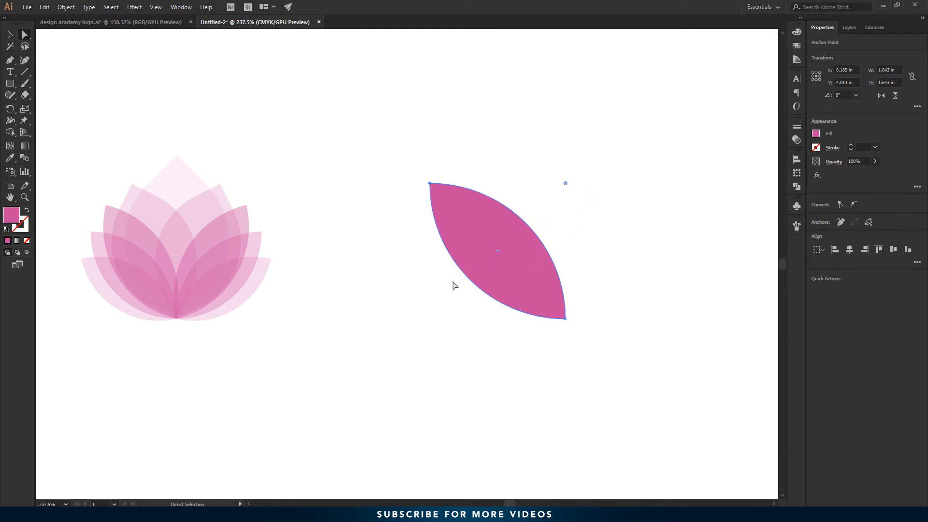
pyautogui.press('v')
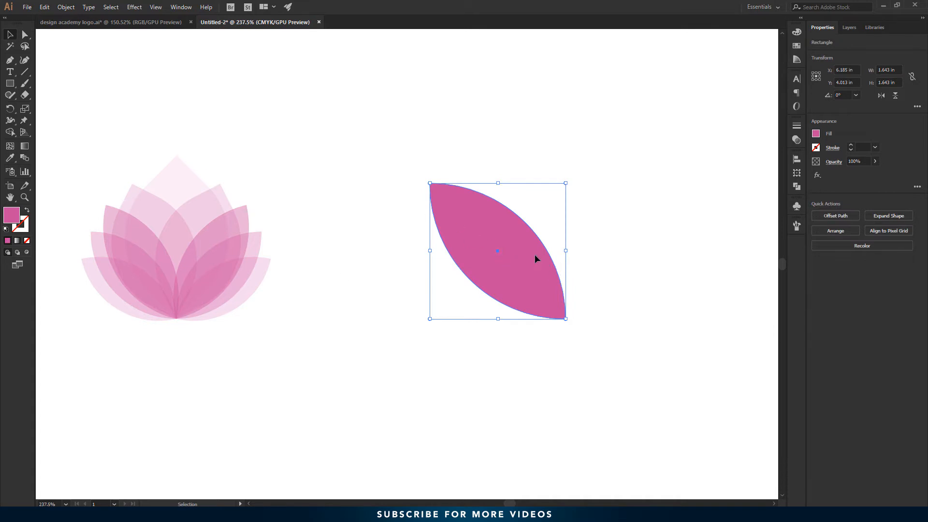
pyautogui.click(890, 216)
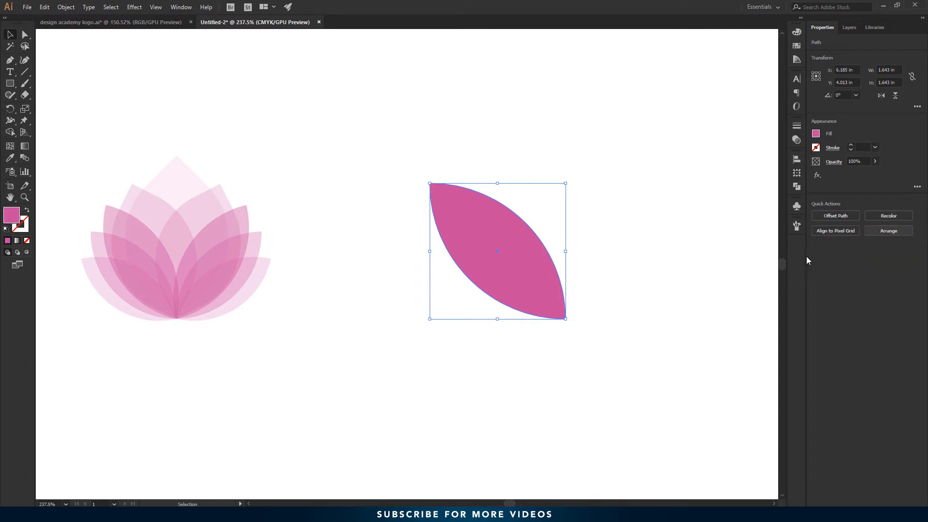
pyautogui.click(68, 8)
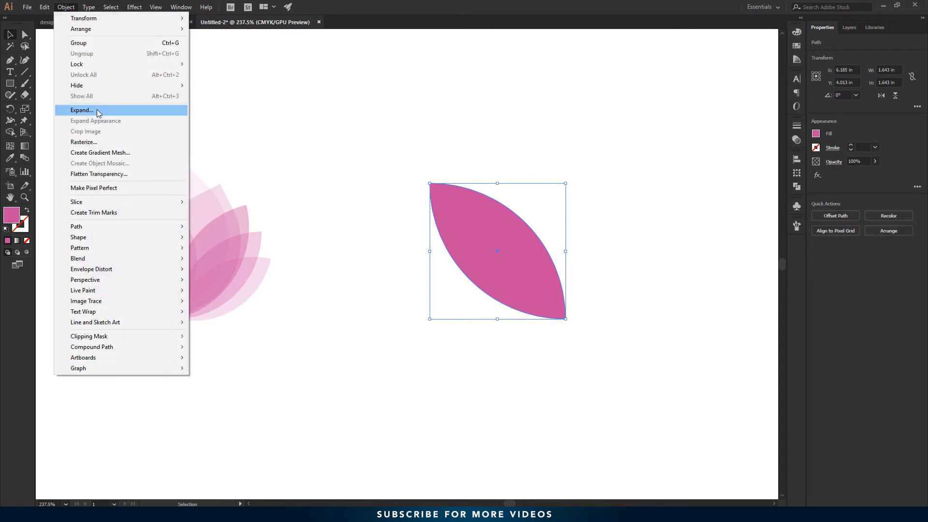
pyautogui.click(458, 258)
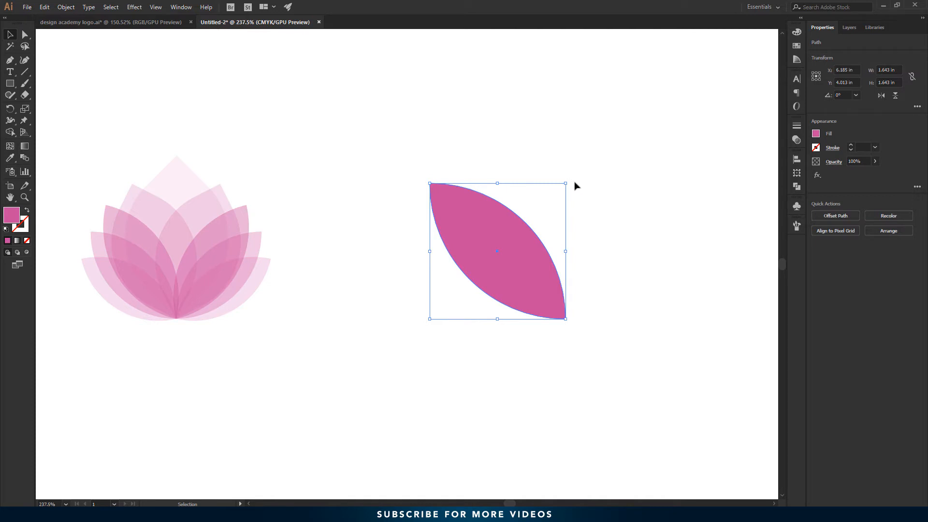
# Rotate the petal 45° clockwise so it stands upright and set its opacity to 20%.
pyautogui.moveTo(571, 180); pyautogui.dragTo(589, 229)
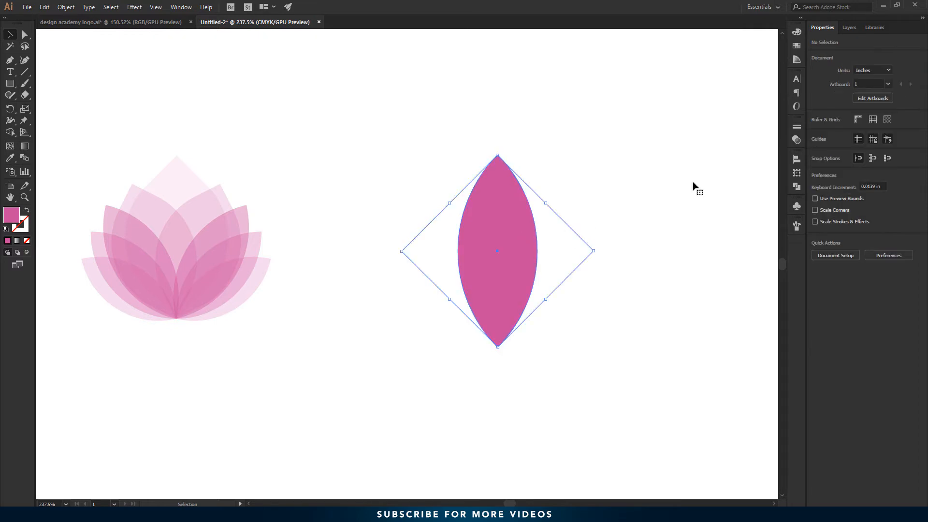
pyautogui.click(796, 139)
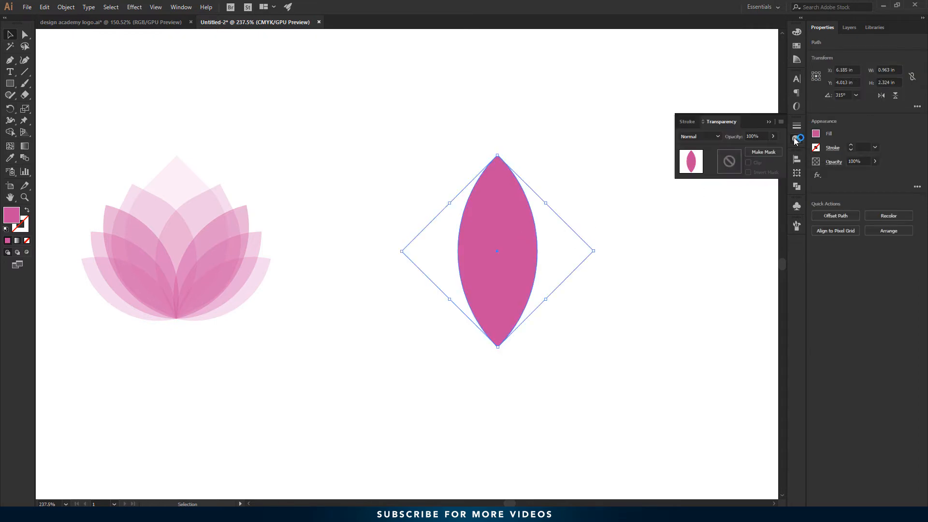
pyautogui.click(178, 7)
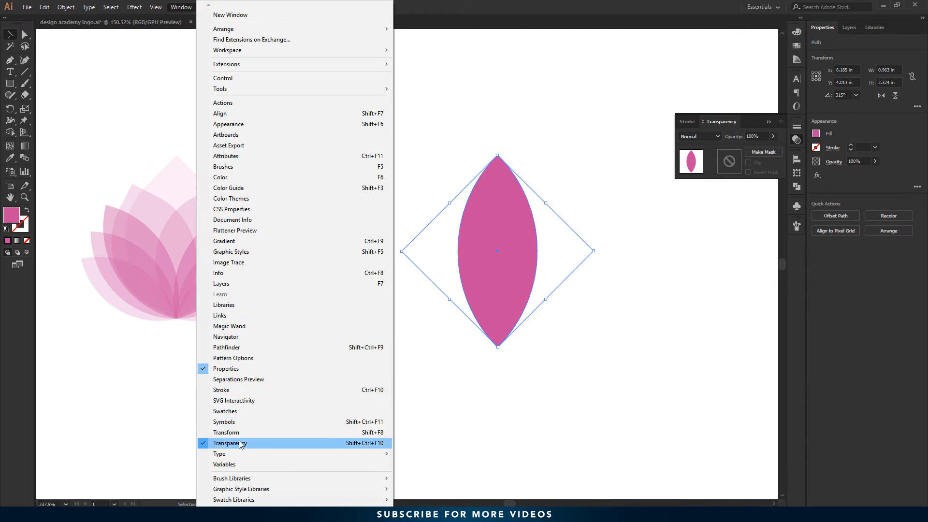
pyautogui.click(753, 144)
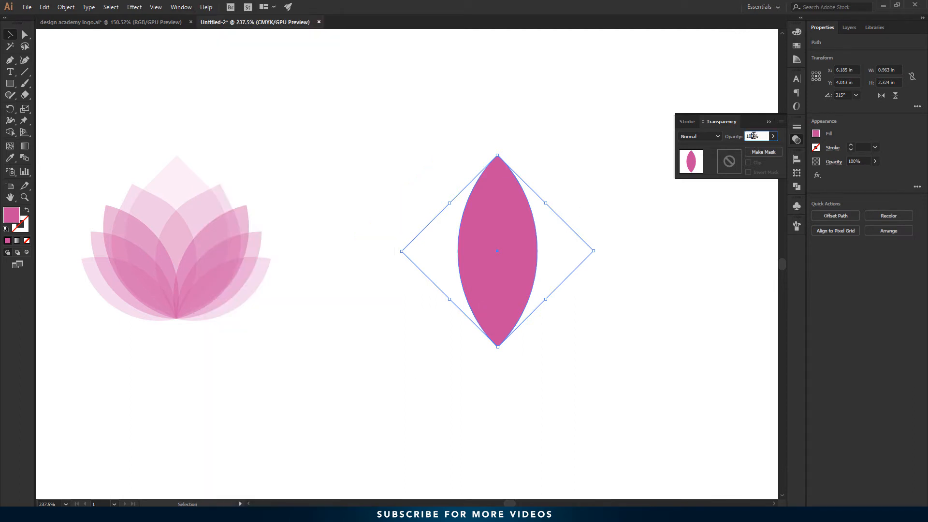
pyautogui.click(751, 136)
pyautogui.write('20')
pyautogui.press('Return')
pyautogui.click(590, 250)
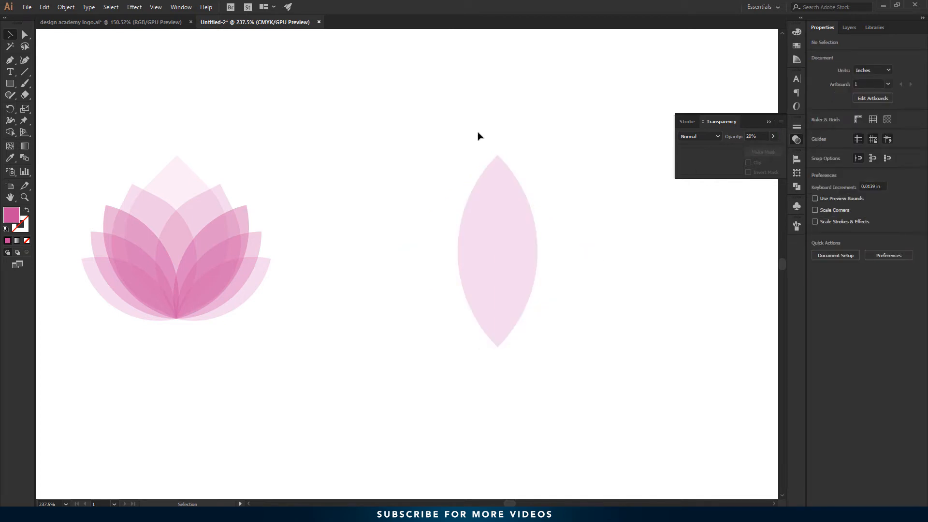
# Copy the upright petal and paste the copy in front of it at the same place.
pyautogui.click(495, 214)
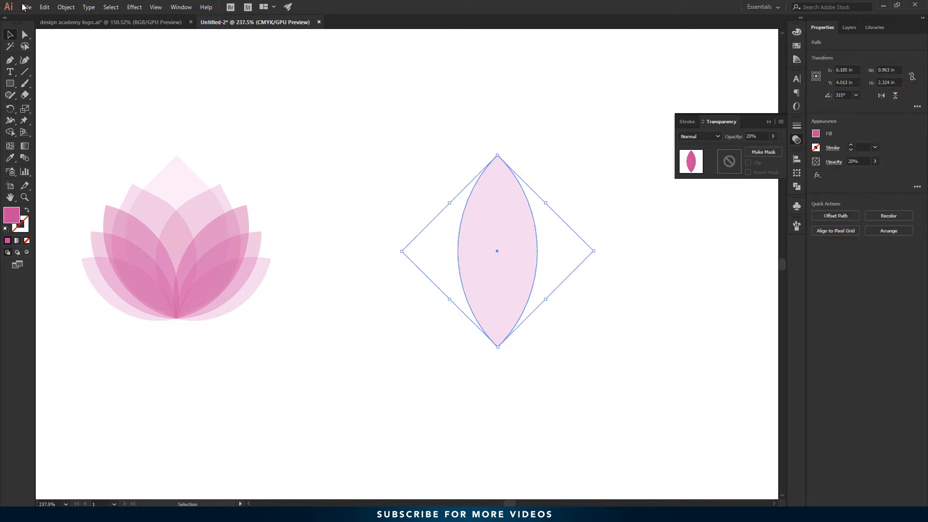
pyautogui.click(44, 6)
pyautogui.click(74, 53)
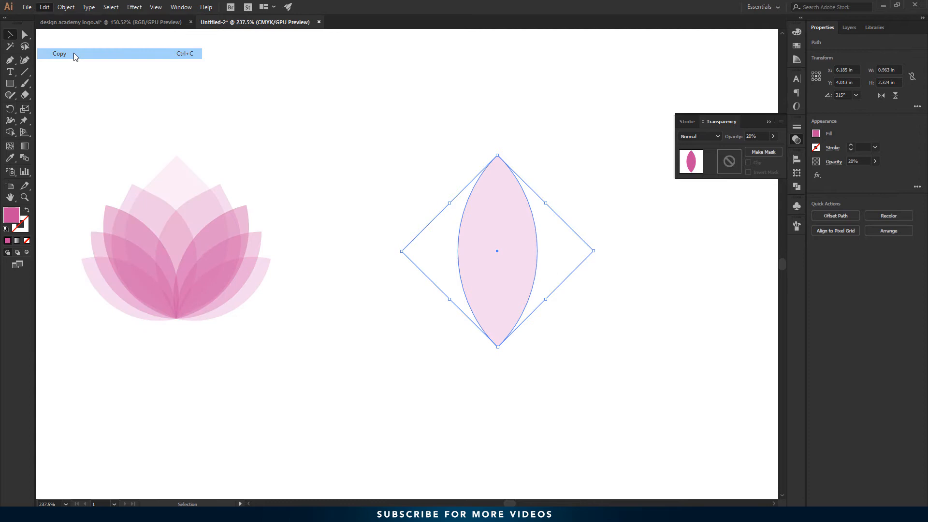
pyautogui.click(44, 7)
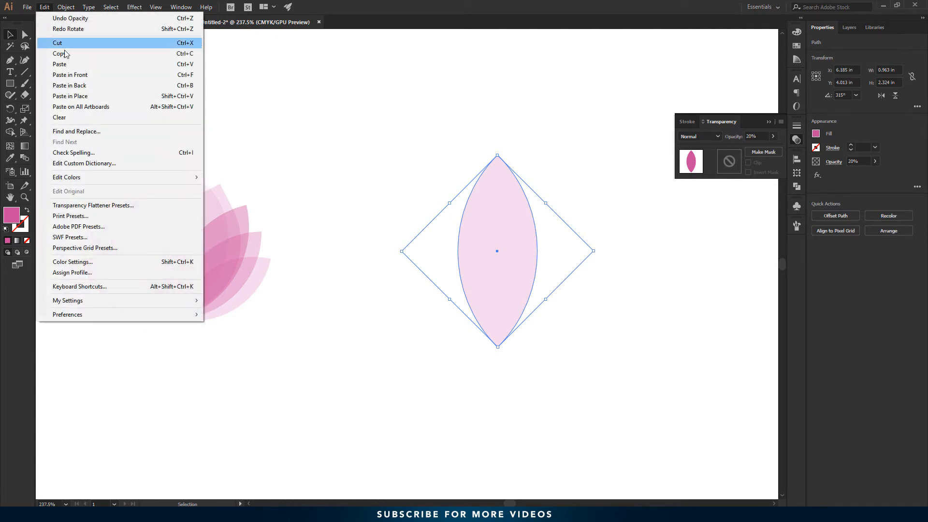
pyautogui.click(110, 77)
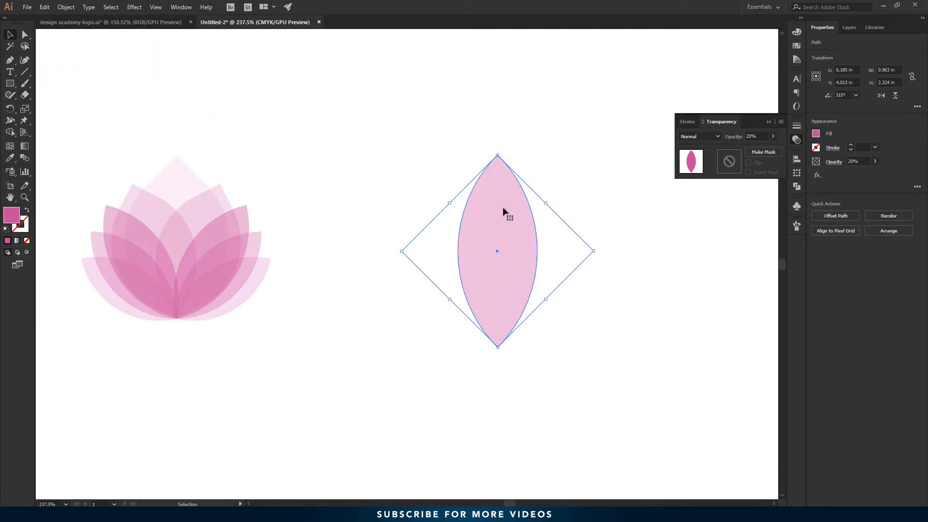
# Rotate the copy about 15° counterclockwise around its bottom tip and scale it down to about 0.95 by 2.03 in.
pyautogui.moveTo(10, 109); pyautogui.dragTo(52, 109)
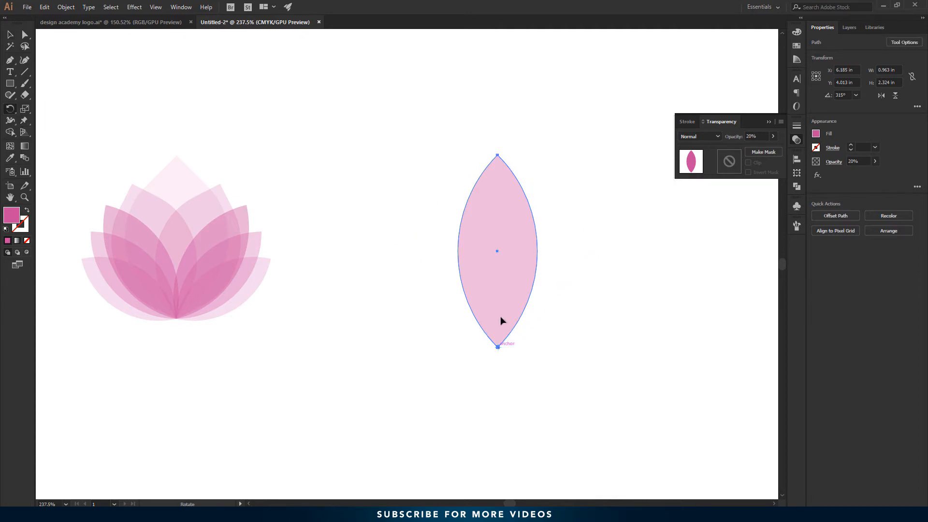
pyautogui.moveTo(502, 182); pyautogui.dragTo(459, 185)
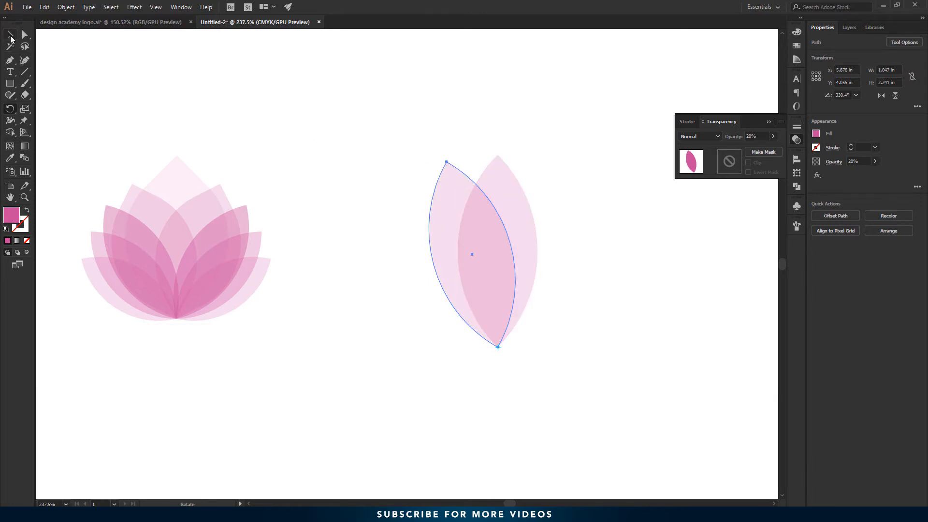
pyautogui.click(10, 37)
pyautogui.click(390, 190)
pyautogui.click(452, 208)
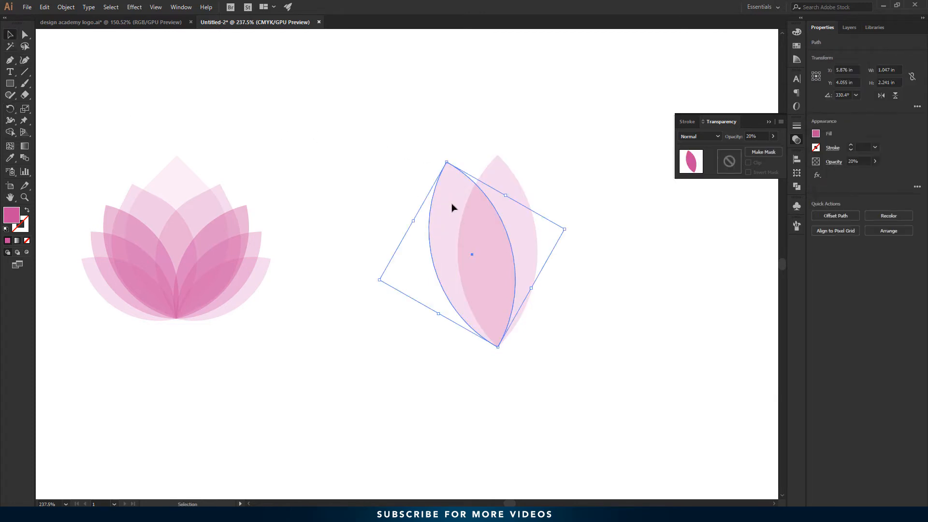
pyautogui.moveTo(447, 162); pyautogui.dragTo(453, 179)
pyautogui.click(426, 150)
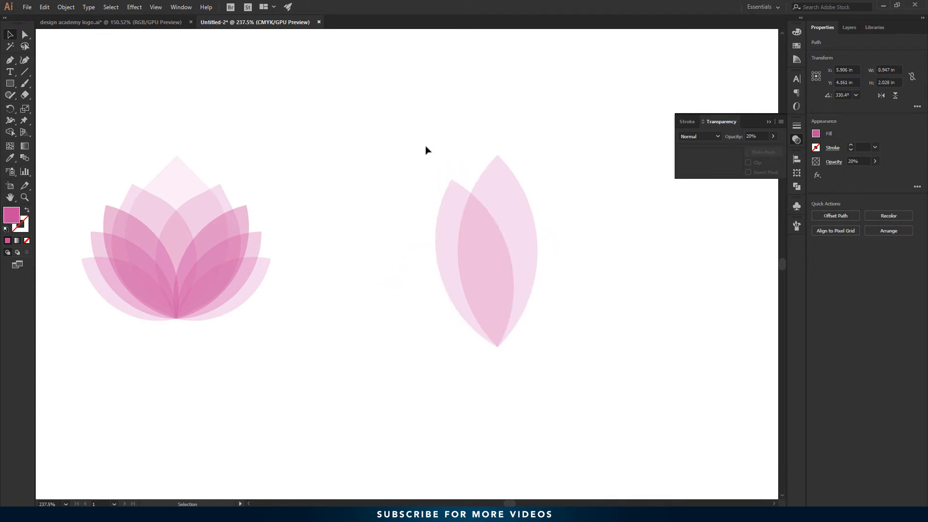
# Duplicate the tilted second petal in place, in front of the original.
pyautogui.click(456, 221)
pyautogui.press('a')
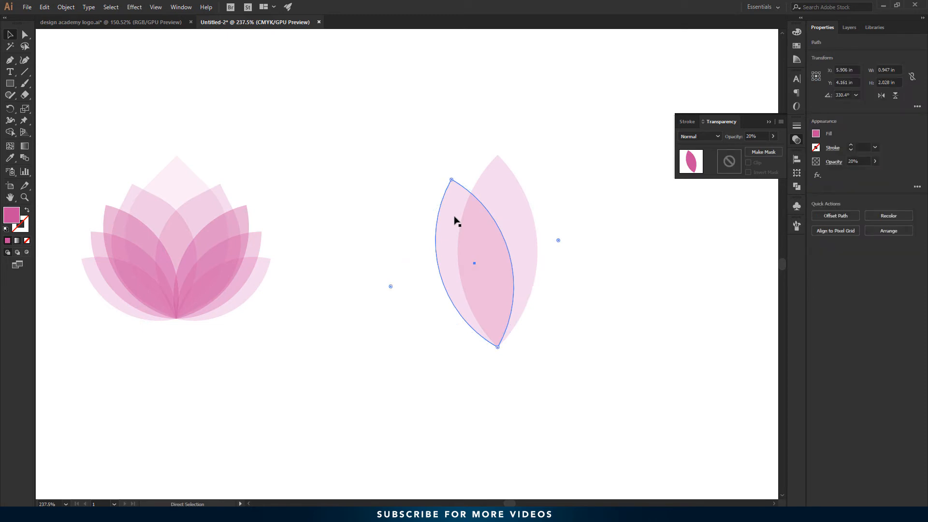
pyautogui.press('v')
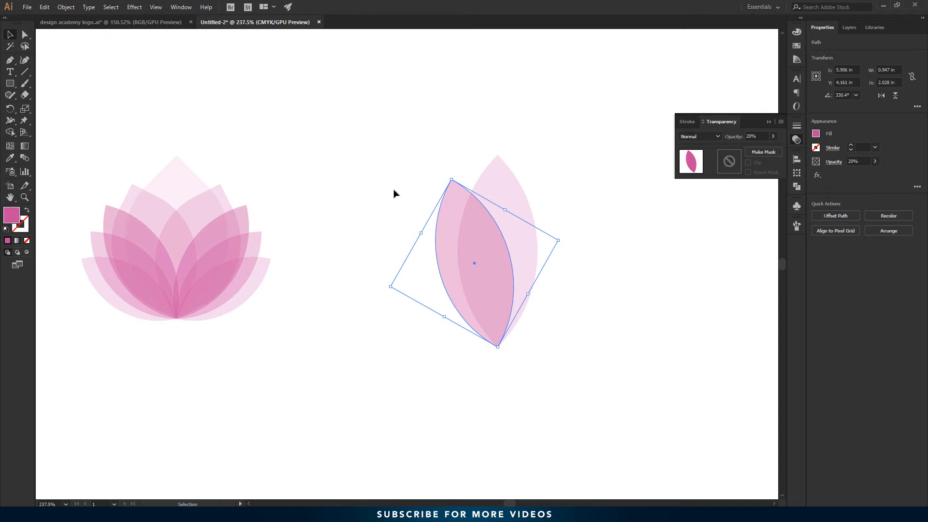
# Rotate the third petal about 14° counterclockwise around its bottom tip and scale it down to about 1.08 by 1.73 in.
pyautogui.click(11, 110)
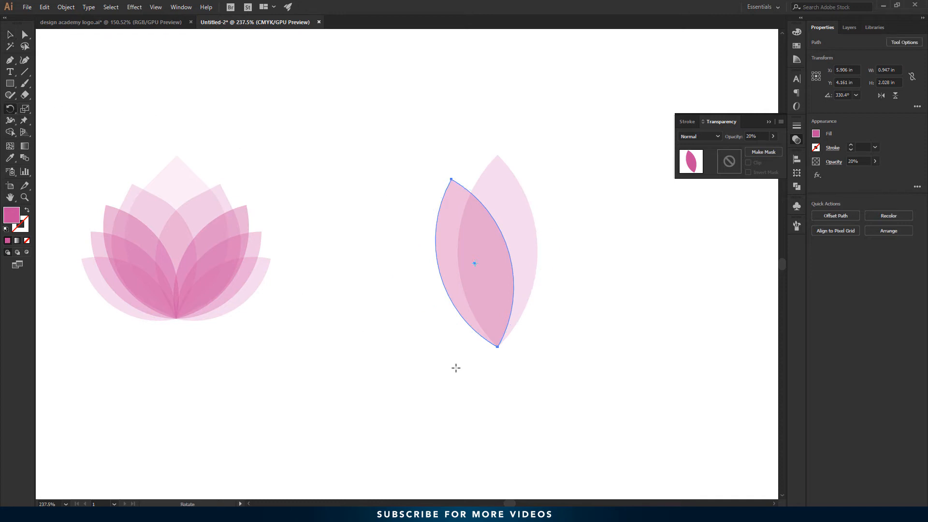
pyautogui.click(497, 347)
pyautogui.moveTo(447, 187); pyautogui.dragTo(418, 204)
pyautogui.press('v')
pyautogui.click(408, 206)
pyautogui.click(419, 222)
pyautogui.click(423, 202)
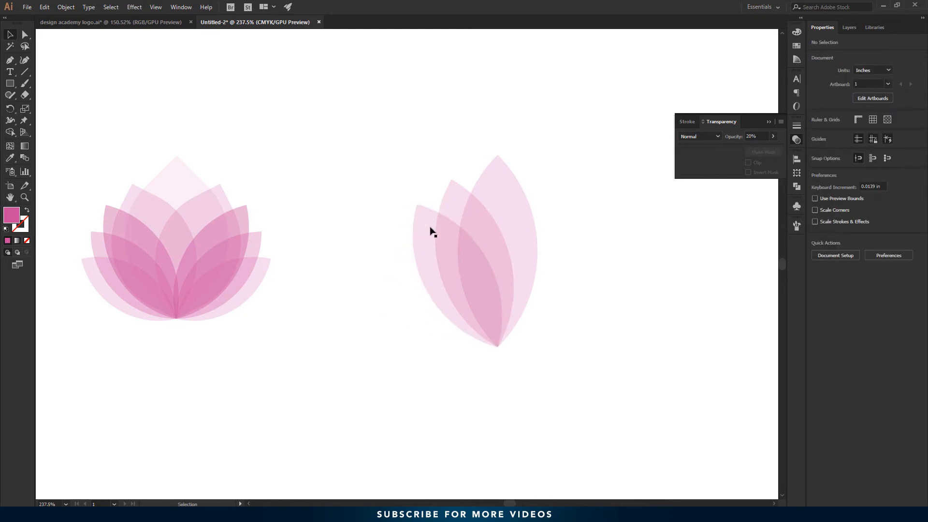
# Duplicate the third petal in place, in front of the original.
pyautogui.click(444, 239)
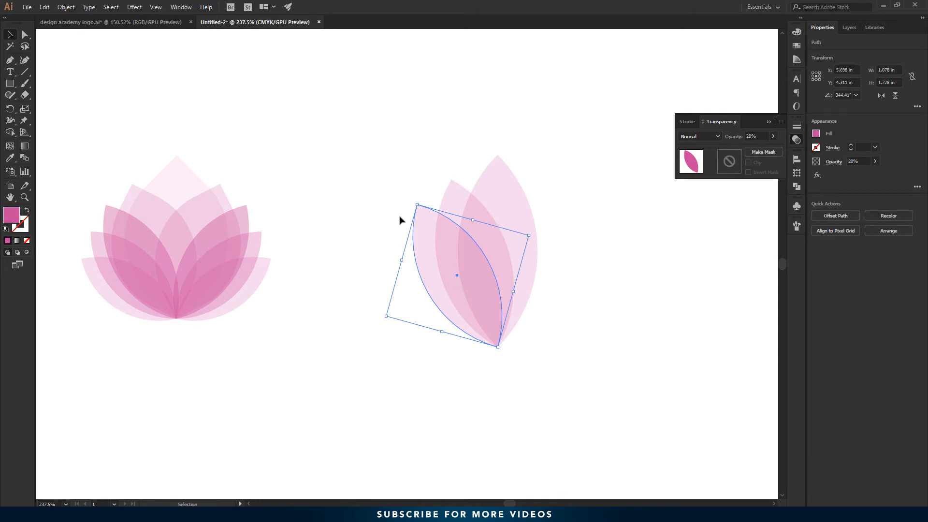
pyautogui.press('a')
pyautogui.press('v')
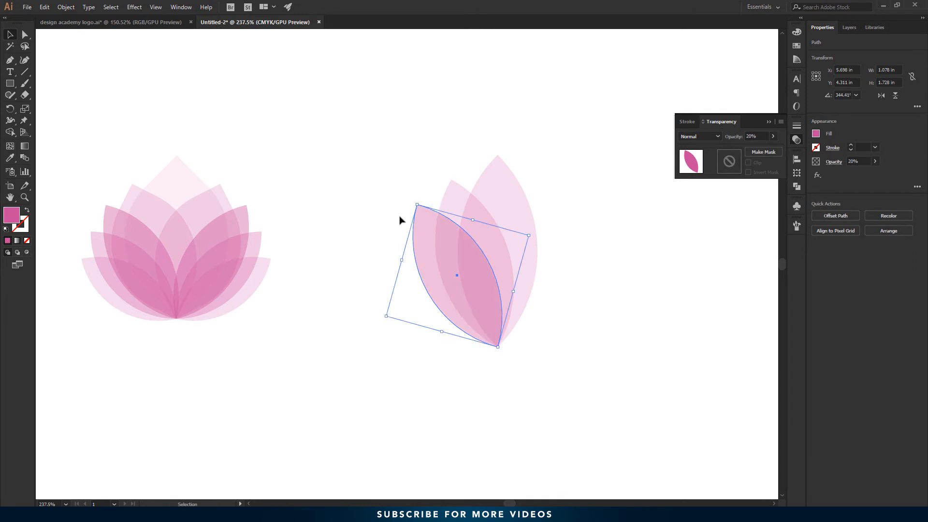
# Rotate the fourth petal about 13° counterclockwise around its bottom tip and scale it down to about 1.21 by 1.33 in.
pyautogui.press('r')
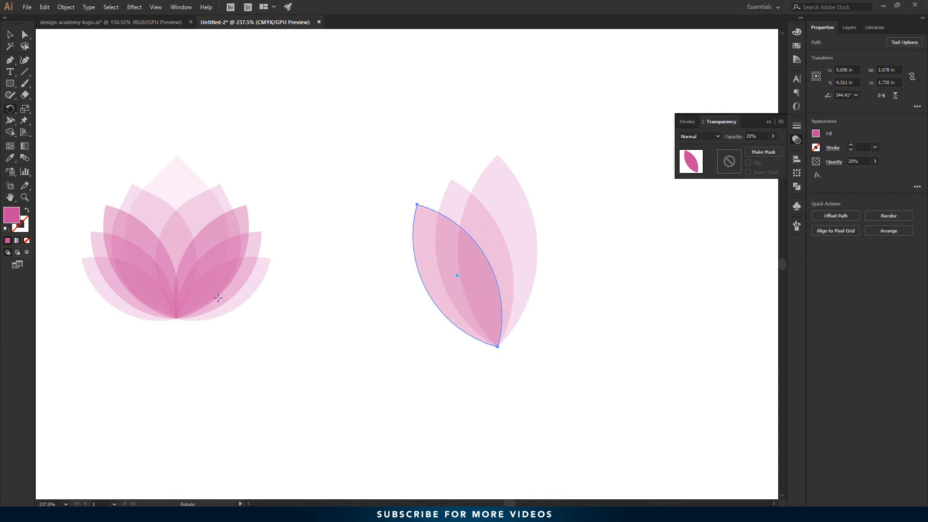
pyautogui.click(498, 348)
pyautogui.moveTo(420, 214); pyautogui.dragTo(402, 245)
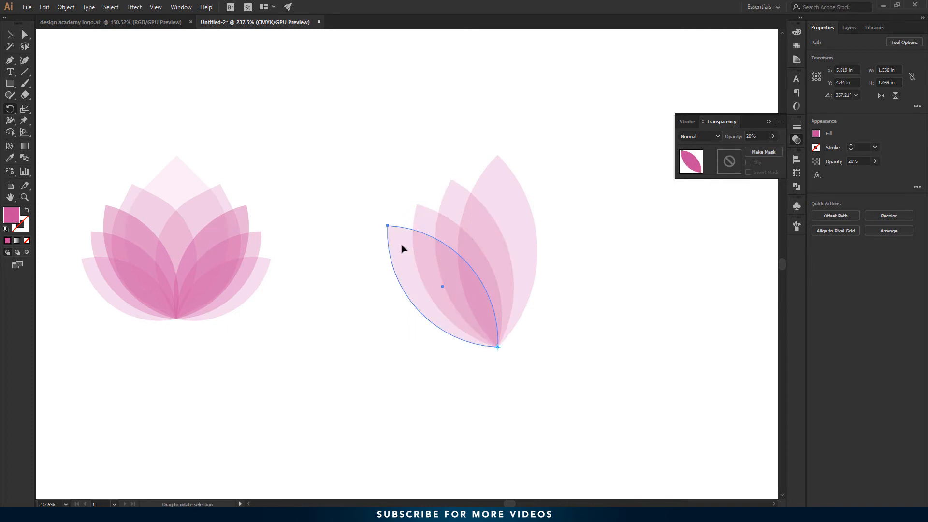
pyautogui.click(10, 35)
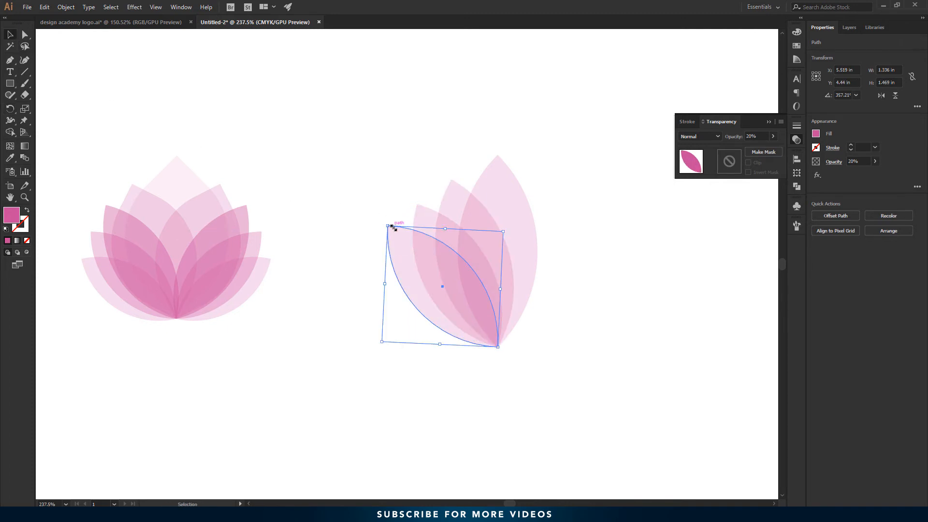
pyautogui.moveTo(387, 226); pyautogui.dragTo(398, 237)
# Duplicate the fourth petal in front and rotate the copy about 14° counterclockwise around its bottom tip.
pyautogui.press('a')
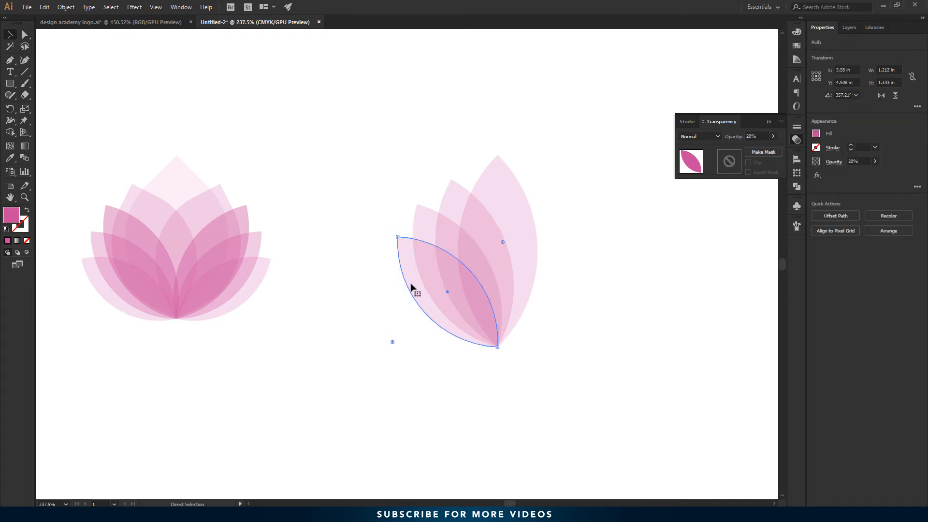
pyautogui.press('v')
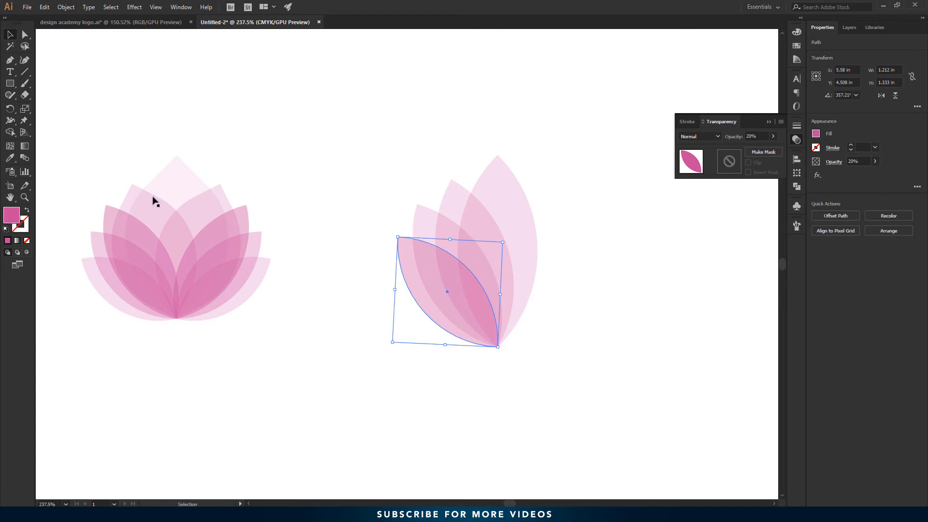
pyautogui.click(10, 107)
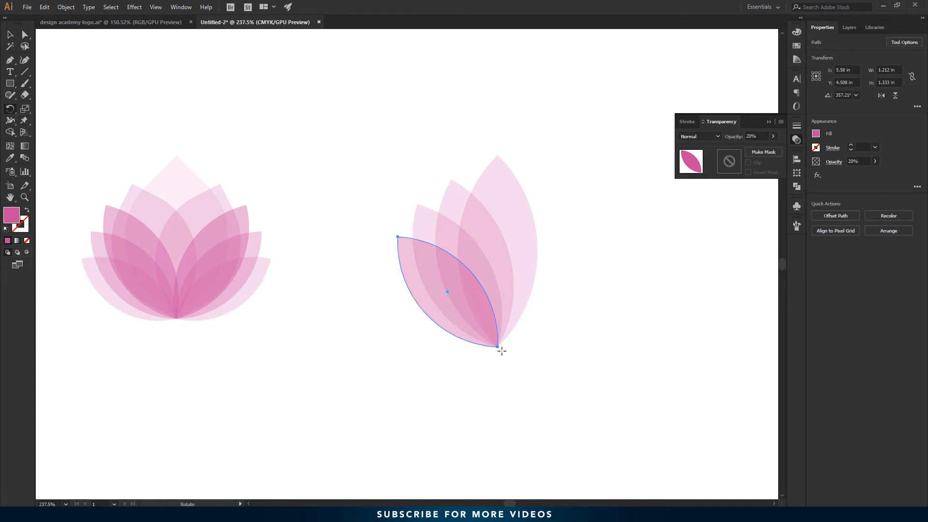
pyautogui.click(498, 347)
pyautogui.moveTo(414, 262); pyautogui.dragTo(400, 288)
pyautogui.press('v')
pyautogui.click(106, 120)
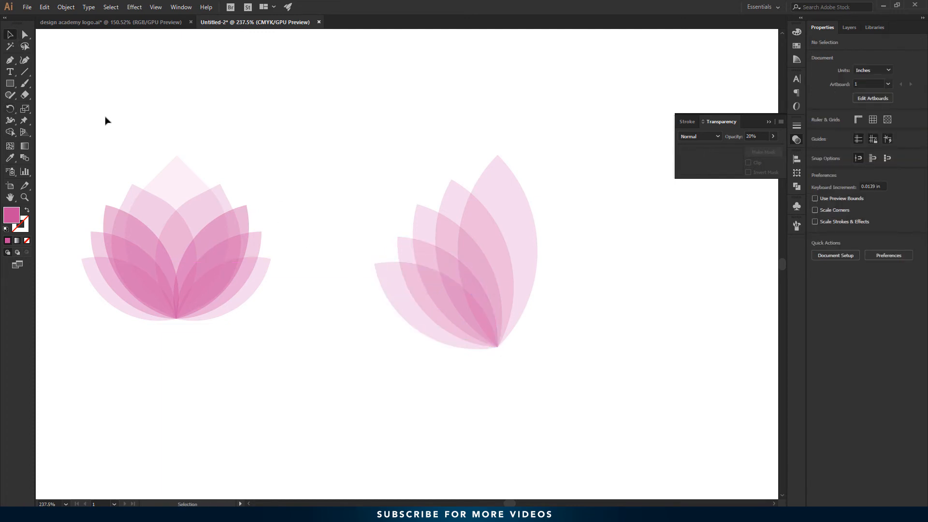
# Scale the lowest, outermost petal down slightly toward its bottom tip.
pyautogui.click(393, 285)
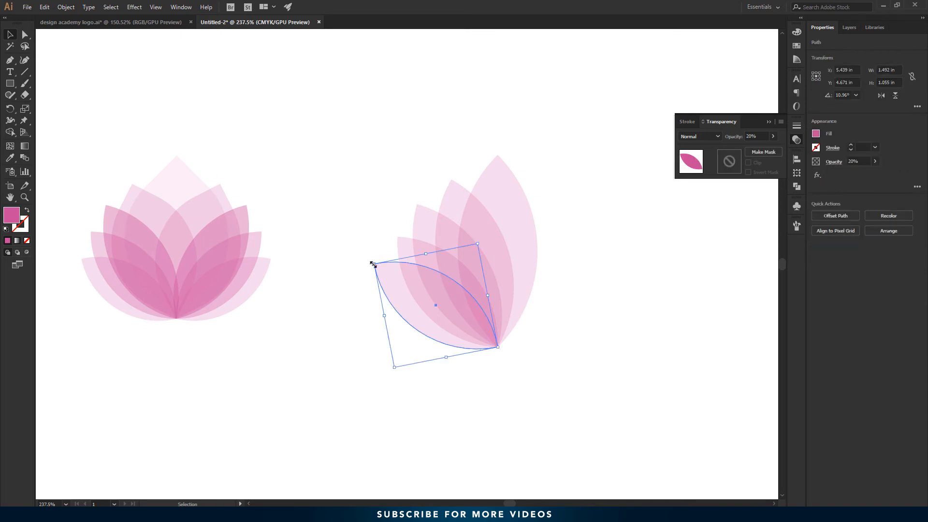
pyautogui.moveTo(374, 264)
pyautogui.mouseDown()
pyautogui.moveTo(388, 279)
pyautogui.moveTo(383, 265)
pyautogui.mouseUp()
pyautogui.click(333, 321)
# Reflect a copy of the four side petals across the vertical axis and place it opposite, with all bottom tips meeting.
pyautogui.moveTo(363, 162); pyautogui.dragTo(444, 326)
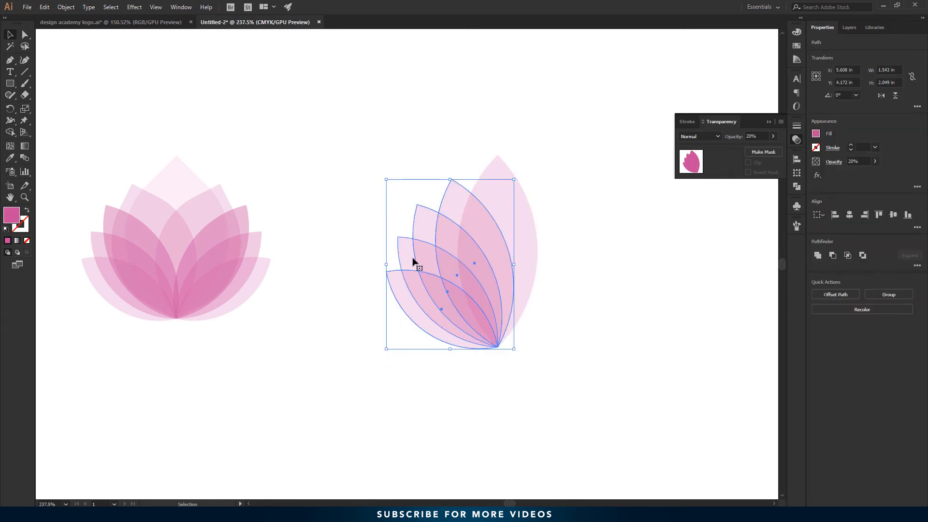
pyautogui.rightClick(427, 265)
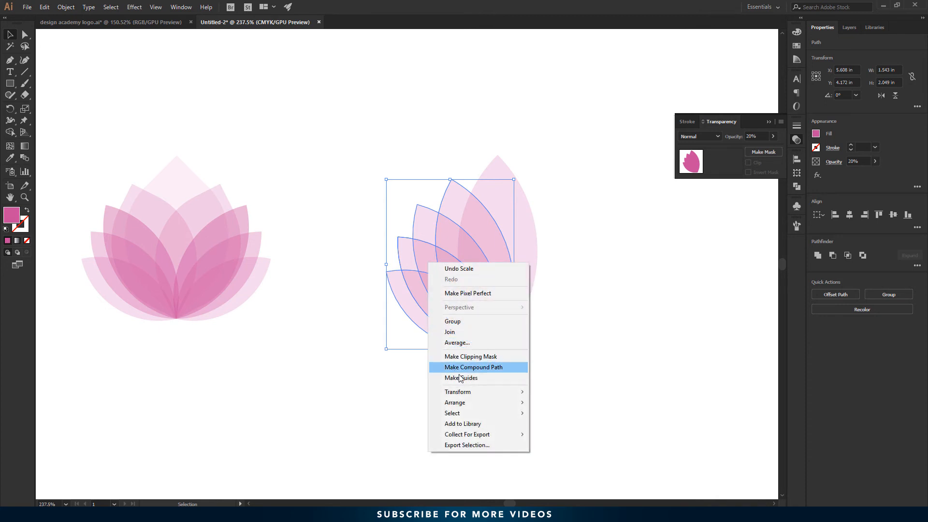
pyautogui.moveTo(488, 393)
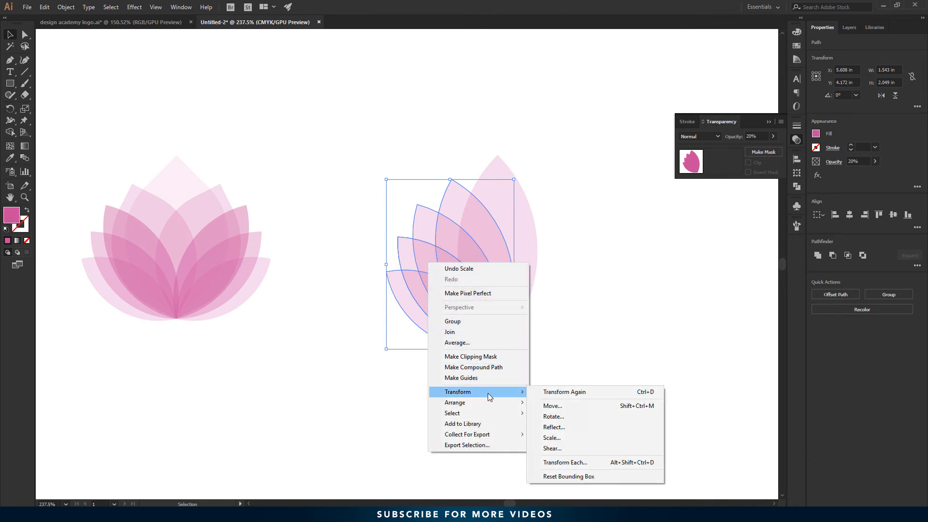
pyautogui.click(564, 427)
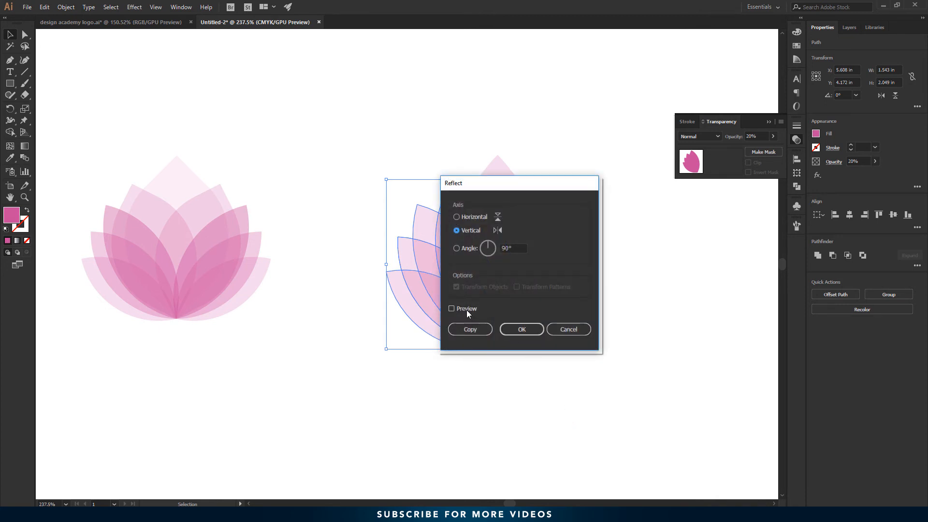
pyautogui.click(466, 309)
pyautogui.moveTo(477, 188); pyautogui.dragTo(620, 187)
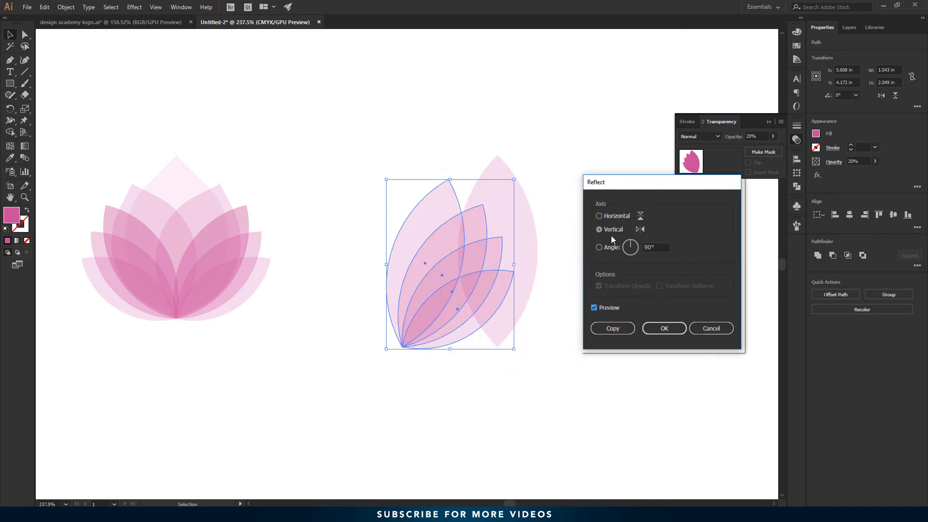
pyautogui.click(612, 329)
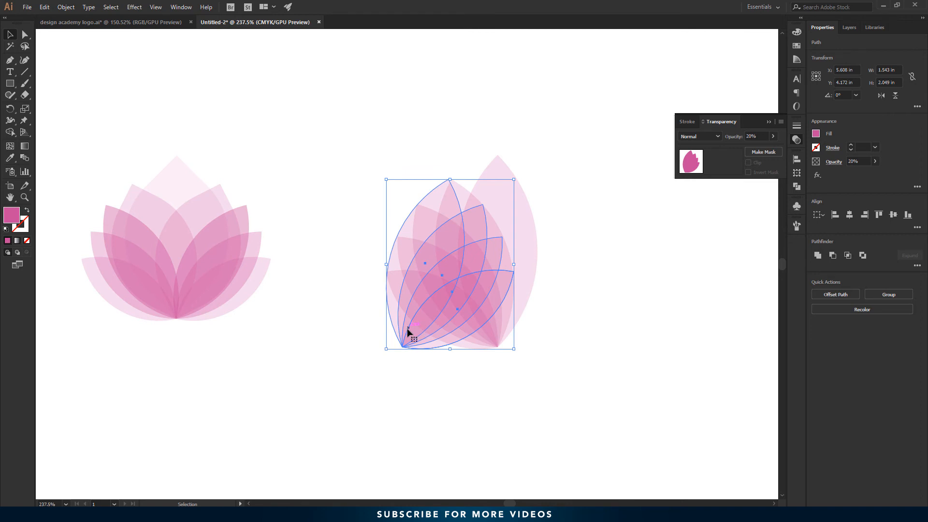
pyautogui.moveTo(407, 344); pyautogui.dragTo(501, 346)
pyautogui.click(660, 357)
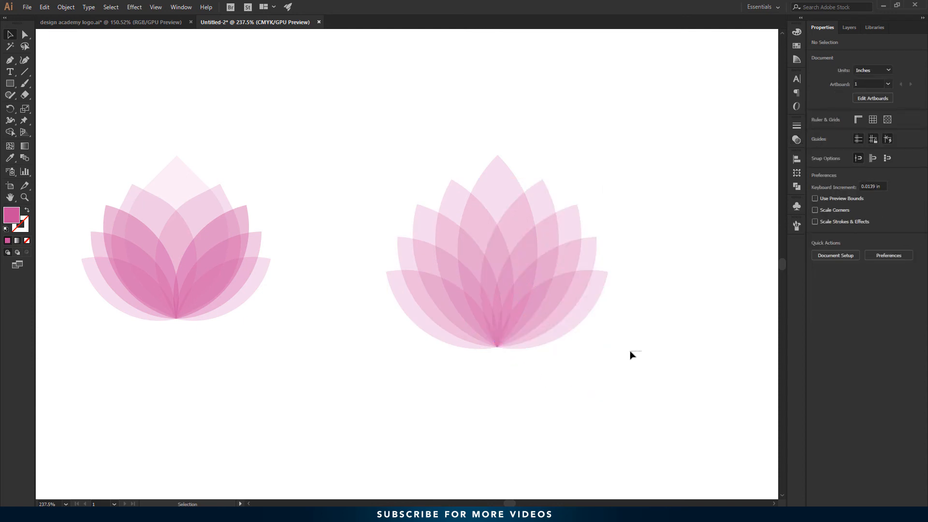
# Recolor all petals of the new lotus green with CMYK values 70, 4, 90 and 0.
pyautogui.moveTo(640, 349); pyautogui.dragTo(382, 116)
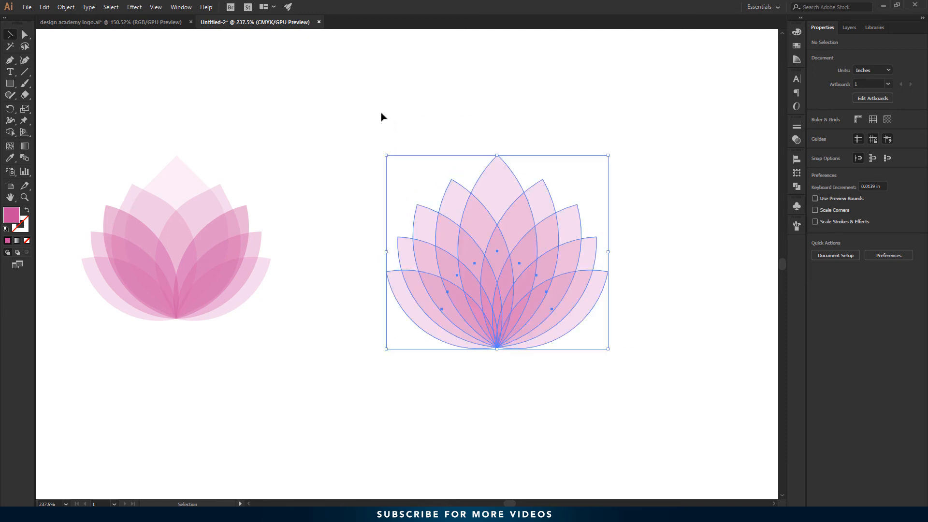
pyautogui.click(797, 33)
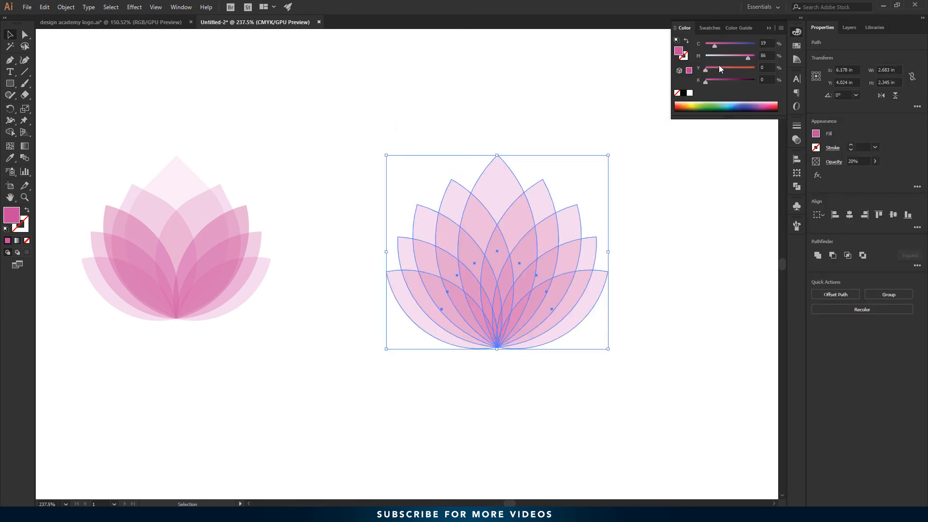
pyautogui.moveTo(744, 56); pyautogui.dragTo(718, 42)
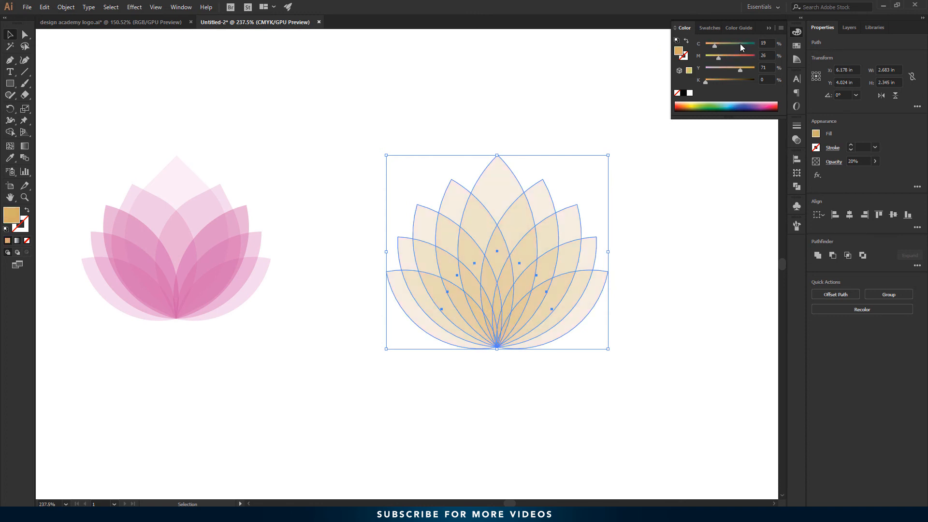
pyautogui.click(740, 44)
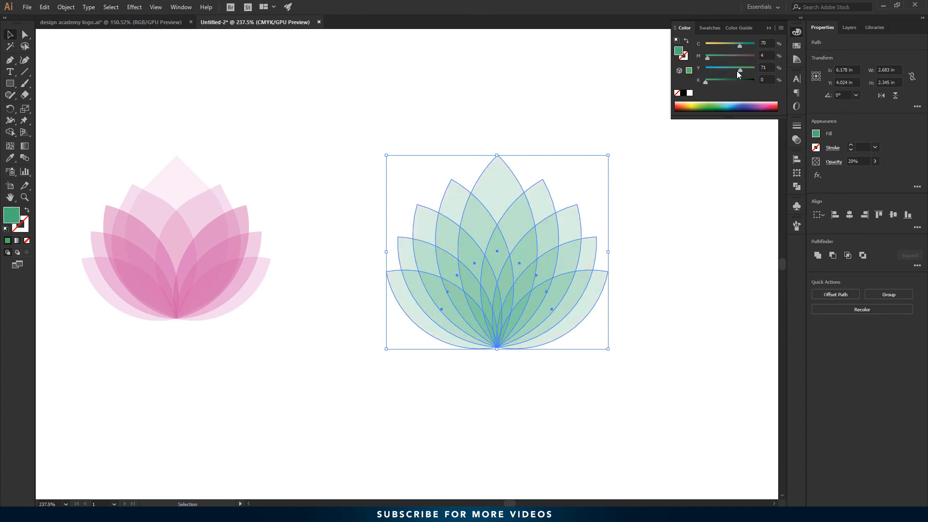
pyautogui.click(749, 70)
pyautogui.click(643, 270)
# Set the opacity of the two lowest, outermost petals to 40%.
pyautogui.click(572, 319)
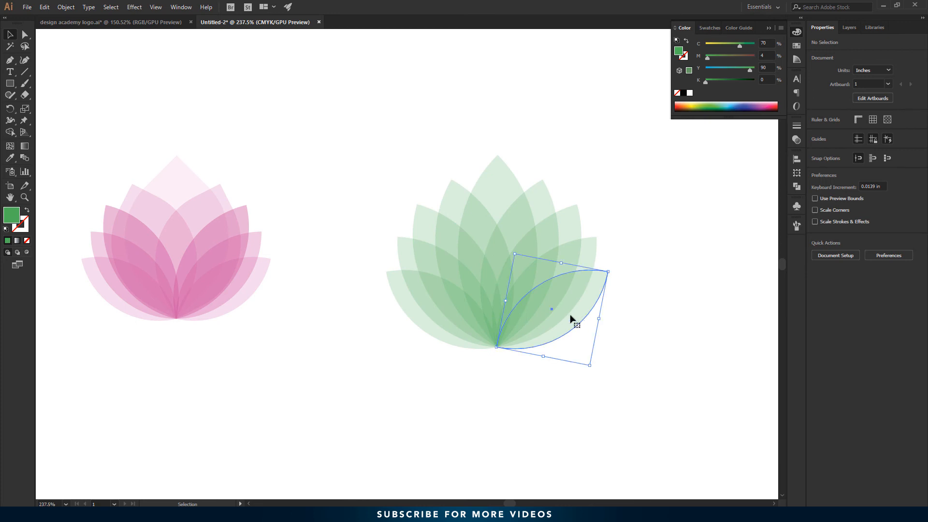
pyautogui.keyDown('shift'); pyautogui.click(454, 313); pyautogui.keyUp('shift')
pyautogui.click(796, 140)
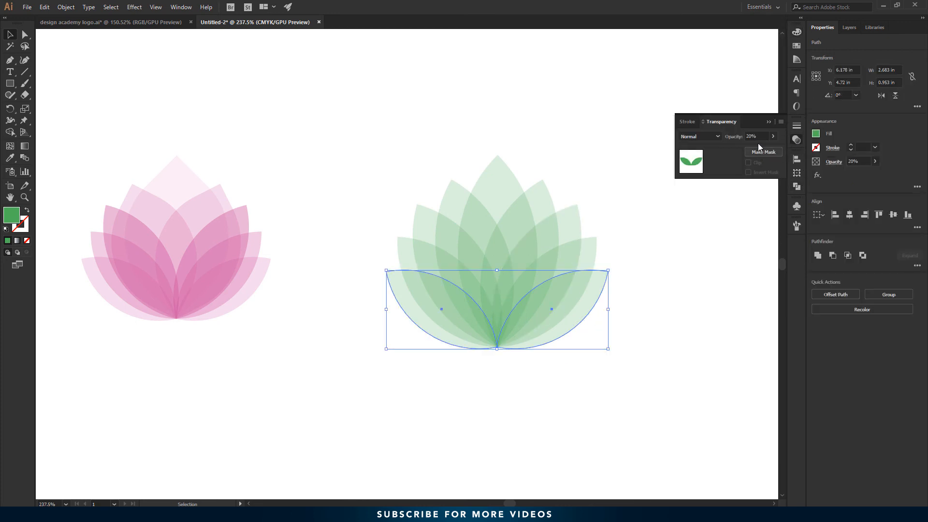
pyautogui.moveTo(750, 136); pyautogui.dragTo(745, 136)
pyautogui.click(706, 275)
# Set the opacity of the second-lowest pair of petals to 30%.
pyautogui.click(578, 255)
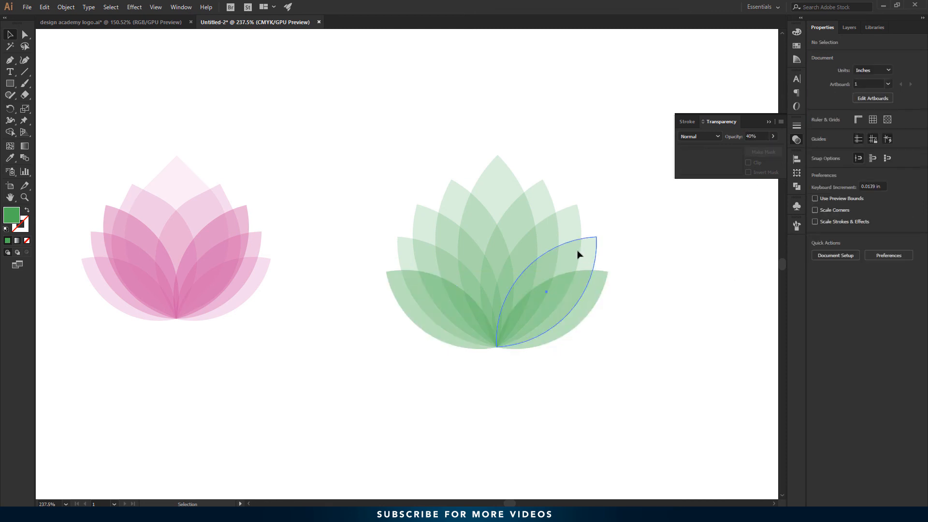
pyautogui.keyDown('shift'); pyautogui.click(434, 263); pyautogui.keyUp('shift')
pyautogui.moveTo(755, 136); pyautogui.dragTo(733, 136)
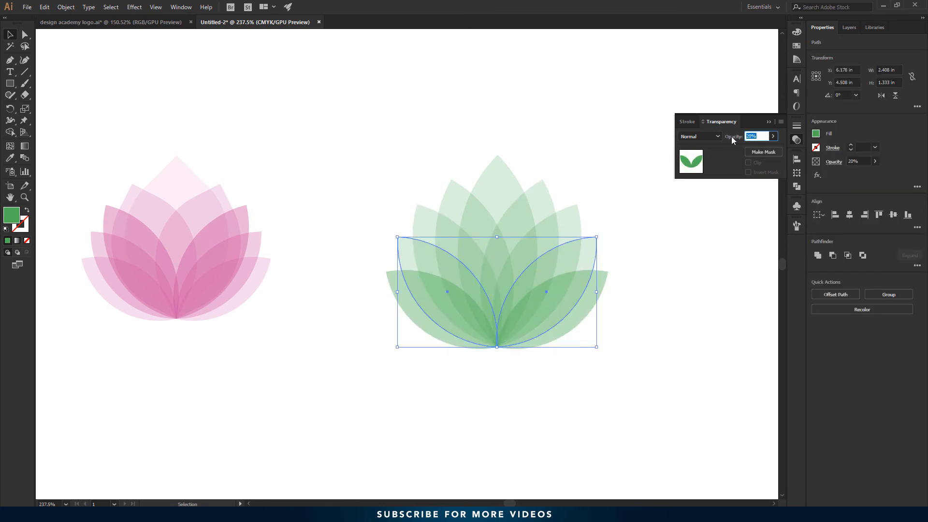
pyautogui.write('30')
pyautogui.press('Return')
pyautogui.click(683, 255)
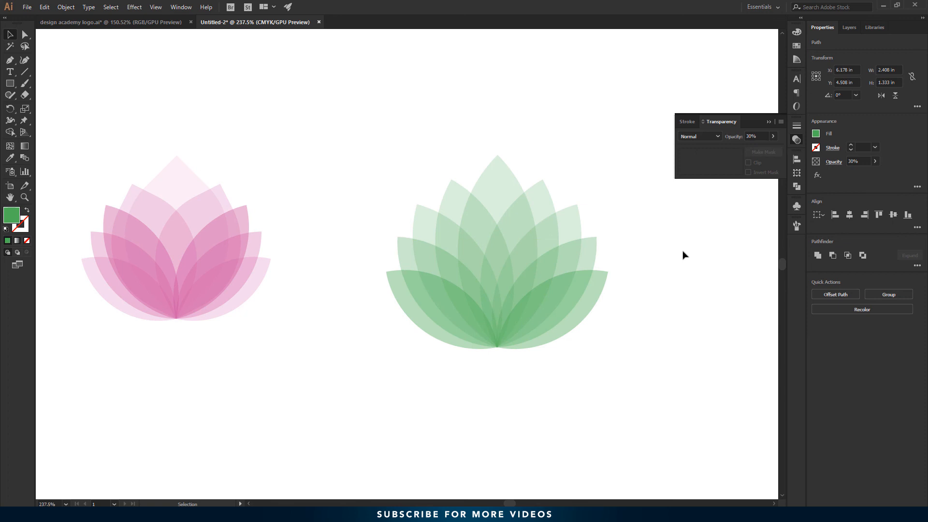
# Set the opacity of the third pair of petals from the outside to 25%.
pyautogui.click(579, 226)
pyautogui.keyDown('shift'); pyautogui.click(436, 230); pyautogui.keyUp('shift')
pyautogui.moveTo(756, 136); pyautogui.dragTo(701, 136)
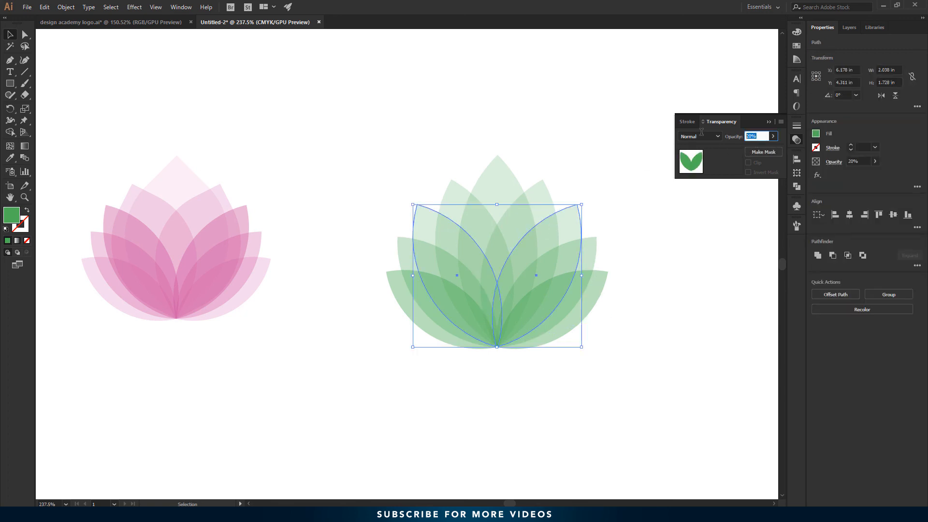
pyautogui.write('25')
pyautogui.press('Return')
pyautogui.click(622, 198)
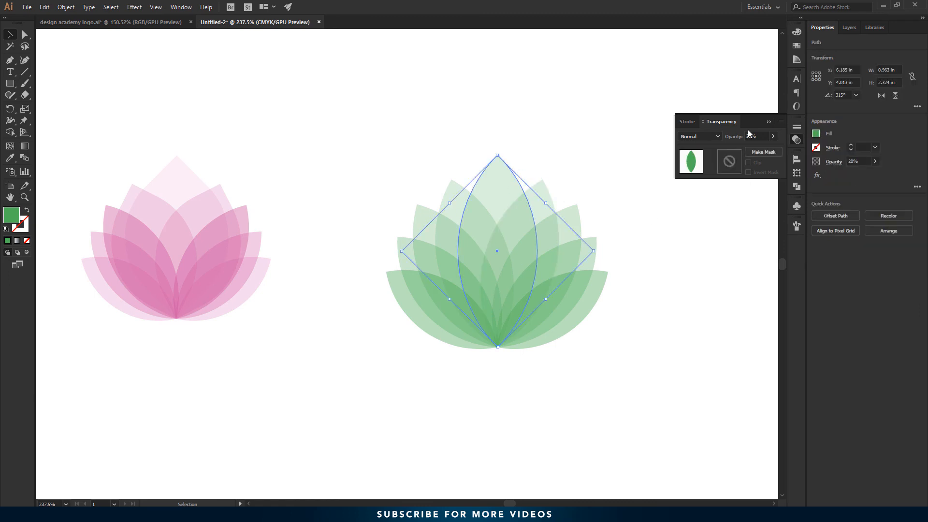
# Set the opacity of the upright central petal to 10%.
pyautogui.moveTo(753, 136); pyautogui.dragTo(687, 135)
pyautogui.write('10')
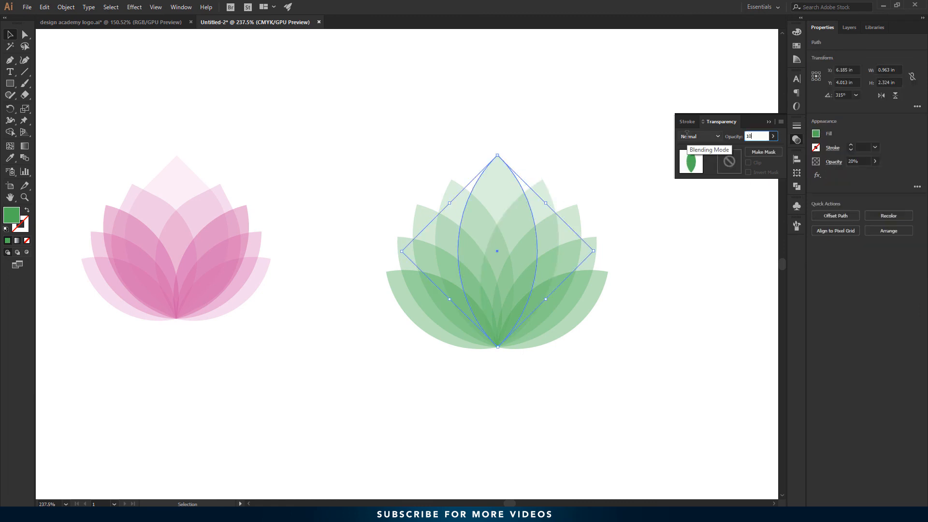
pyautogui.press('Return')
pyautogui.click(661, 328)
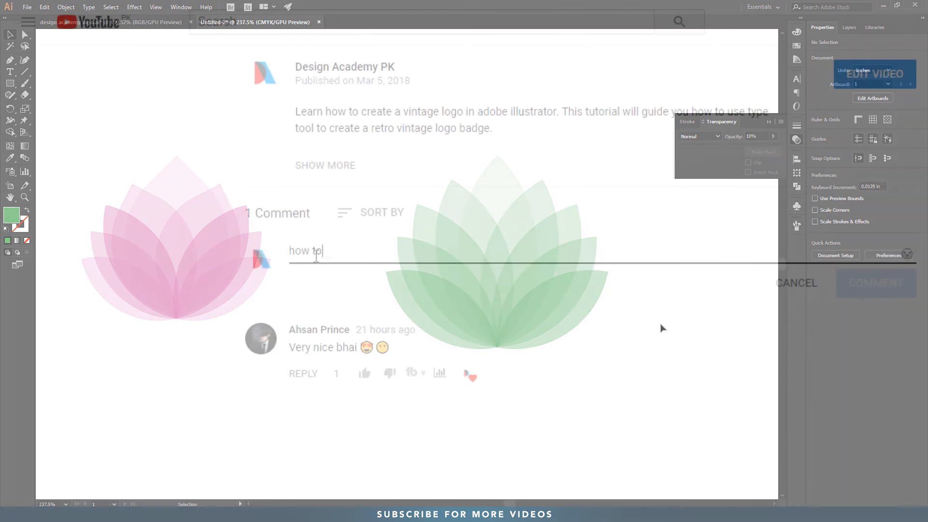
# Write the comment "how to change the colors?" under the vintage logo tutorial on YouTube.
pyautogui.write('change the colors?')
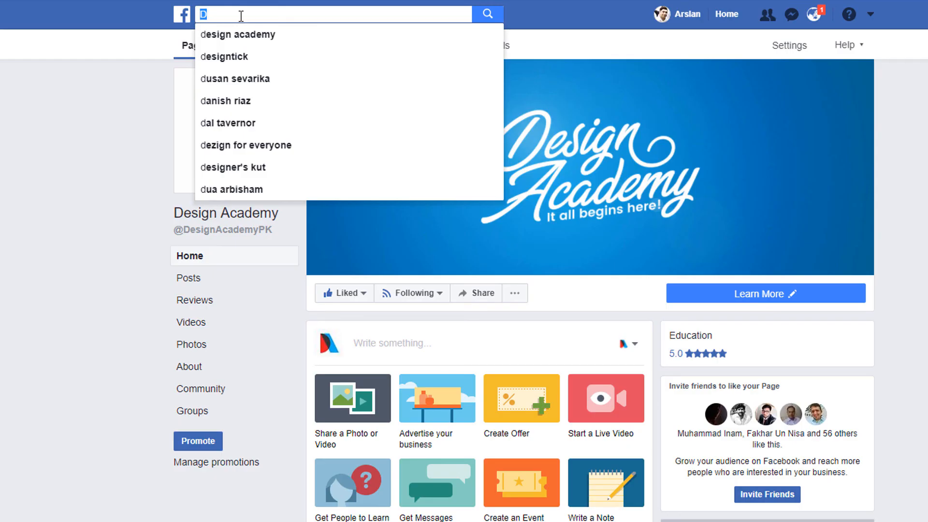
# Search Facebook for "Design academy".
pyautogui.write('e')
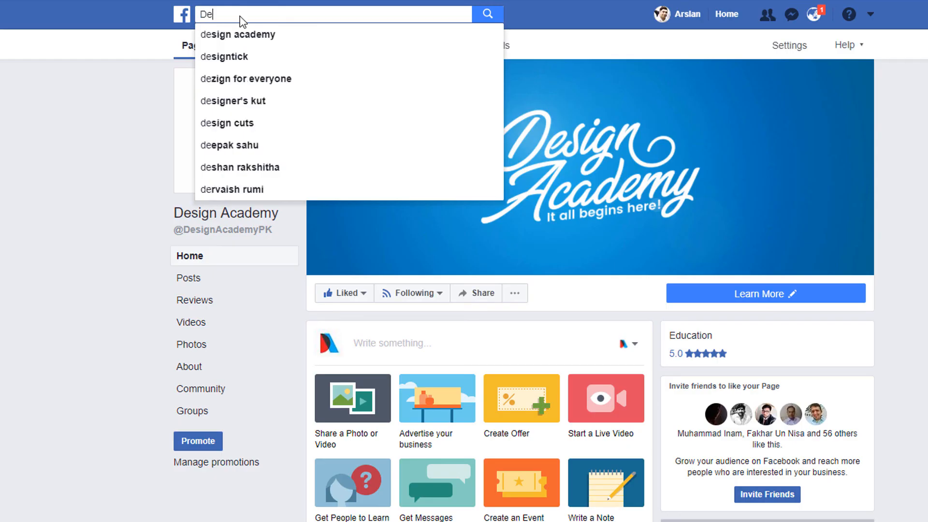
pyautogui.write('sign academy')
pyautogui.press('Return')
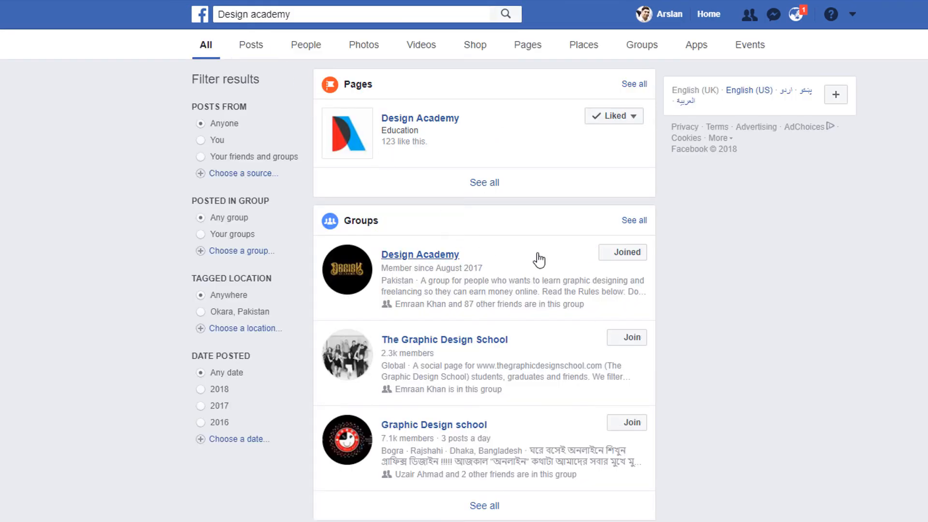